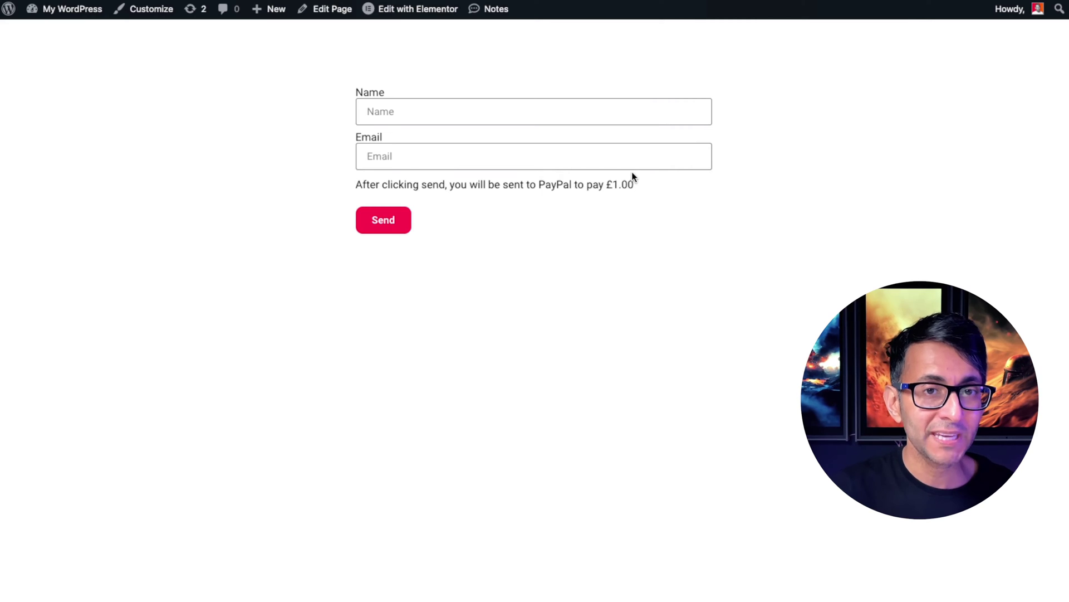
# Autofill the form's Name and Email fields with the saved details
pyautogui.click(512, 115)
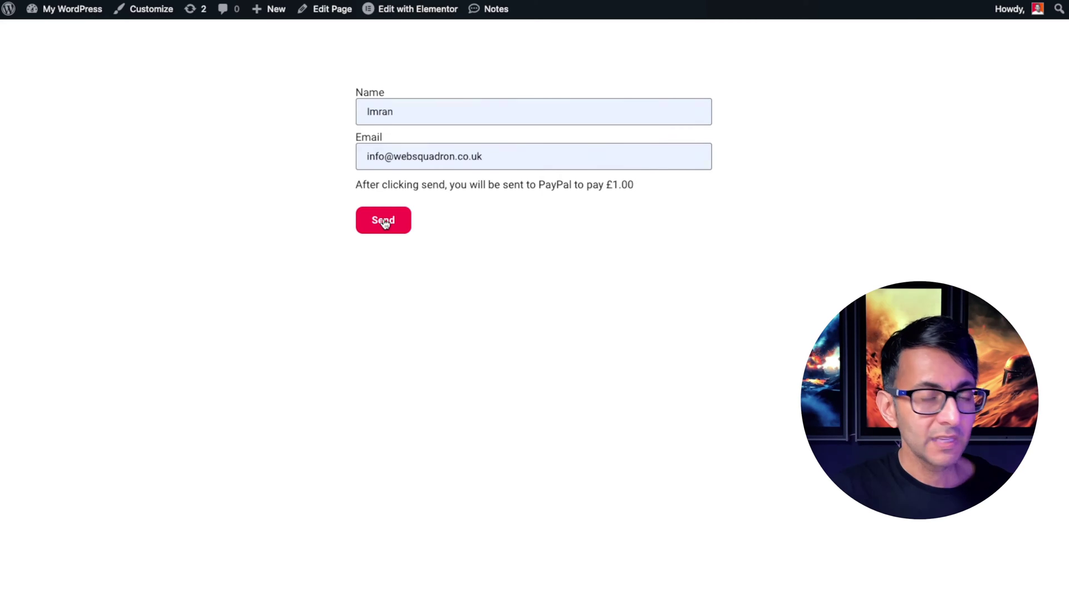
# Submit the form with Send to be redirected to PayPal
pyautogui.click(384, 221)
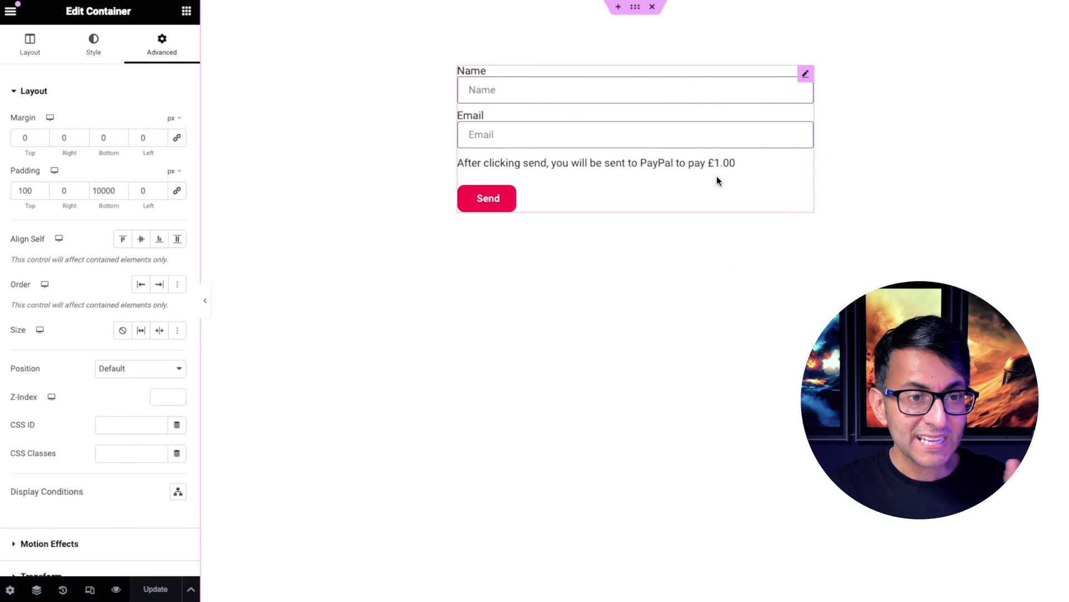
# Change the form's HTML payment note amount from £1.00 to £10.00
pyautogui.click(806, 74)
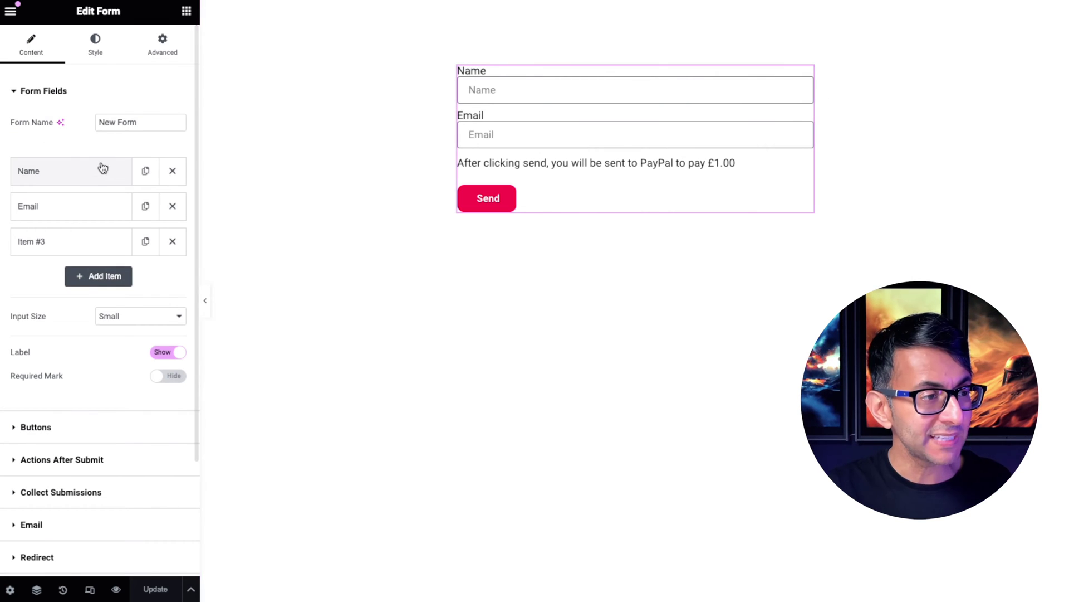
pyautogui.click(77, 242)
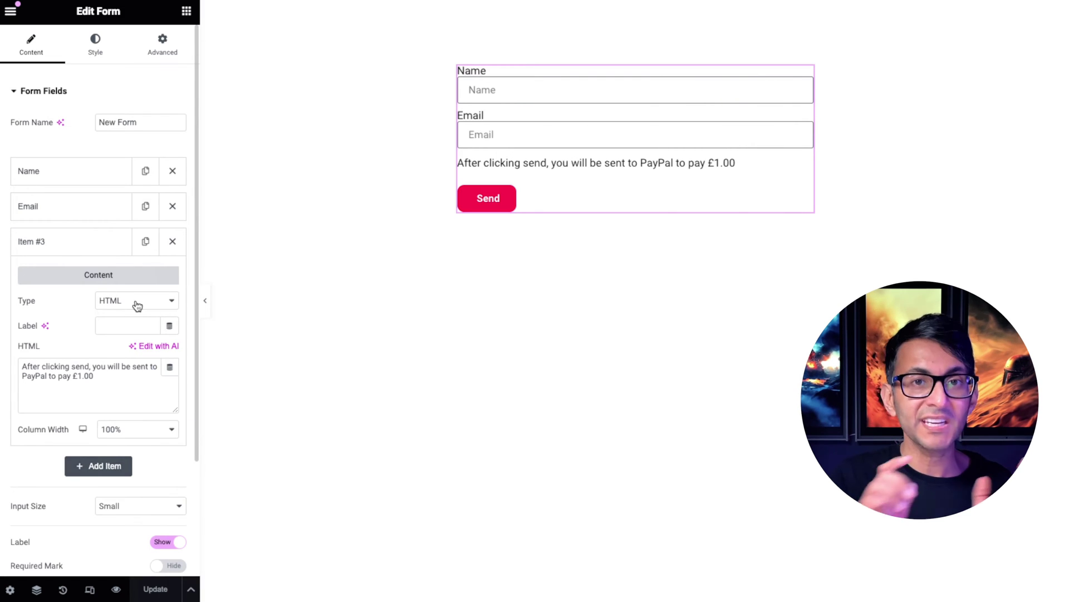
pyautogui.tripleClick(123, 394)
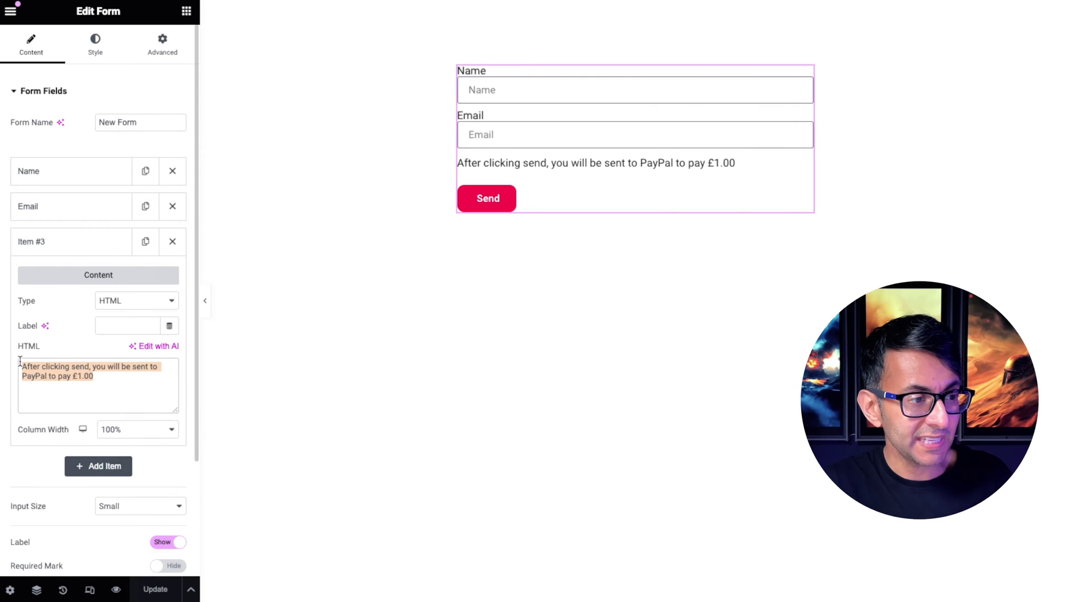
pyautogui.click(82, 376)
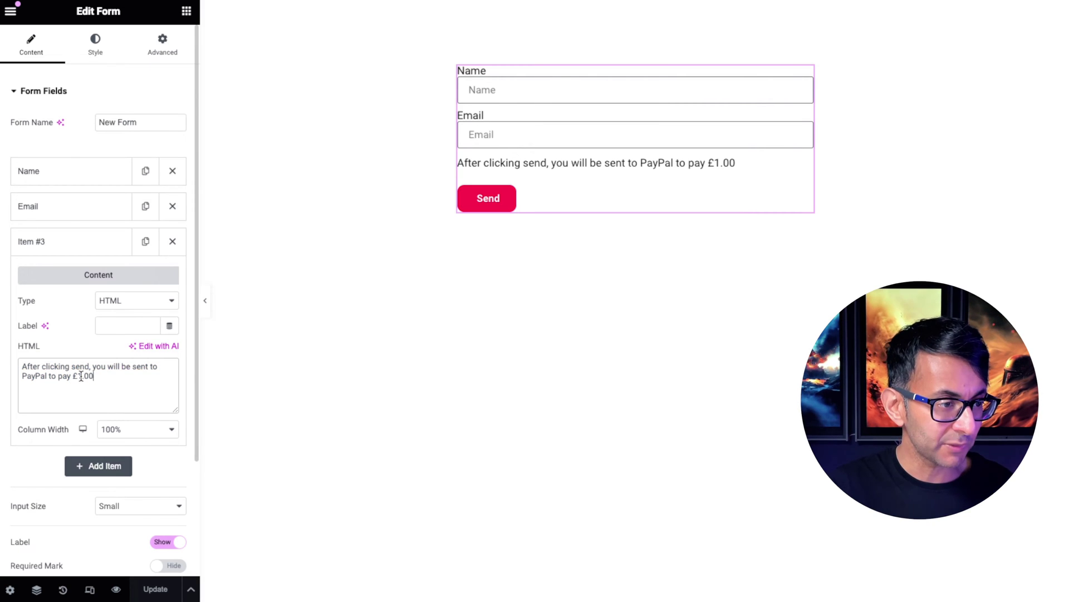
pyautogui.write('0')
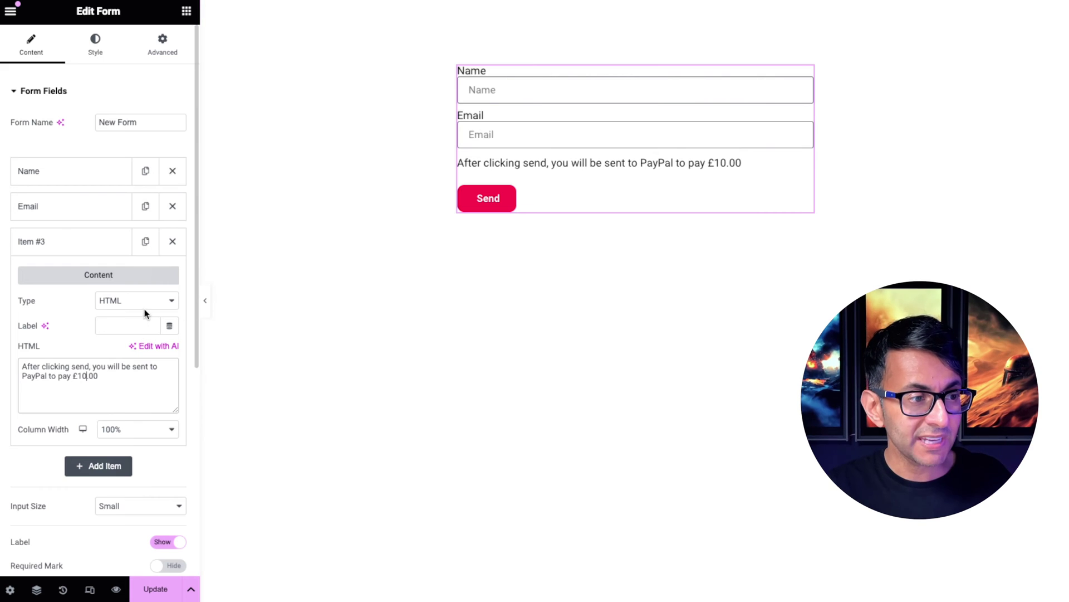
# Move the payment note field above Email, then back between Email and Send
pyautogui.click(76, 247)
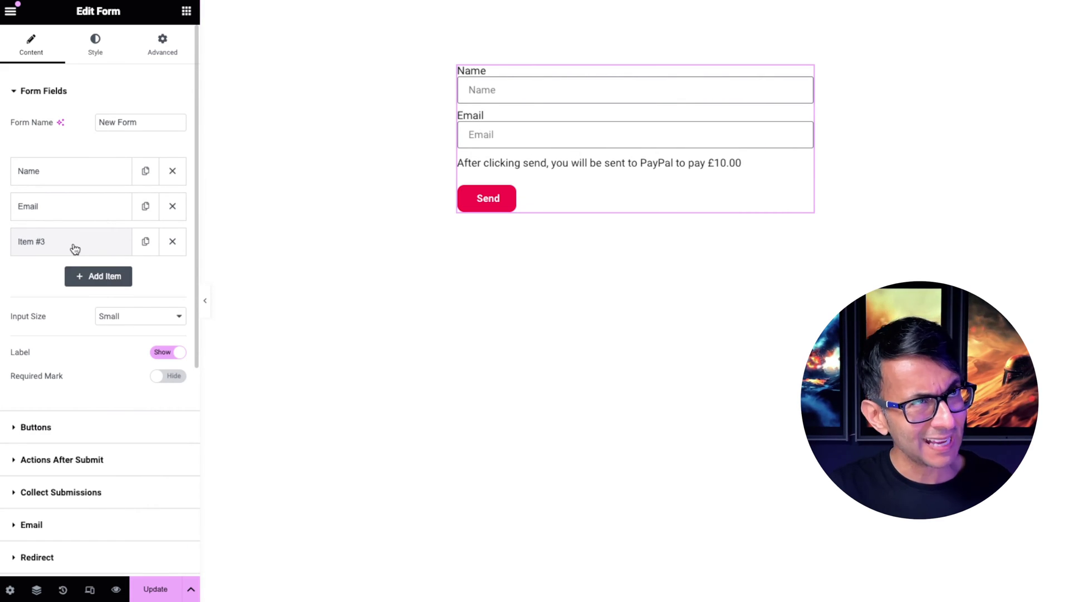
pyautogui.moveTo(74, 246); pyautogui.dragTo(91, 204)
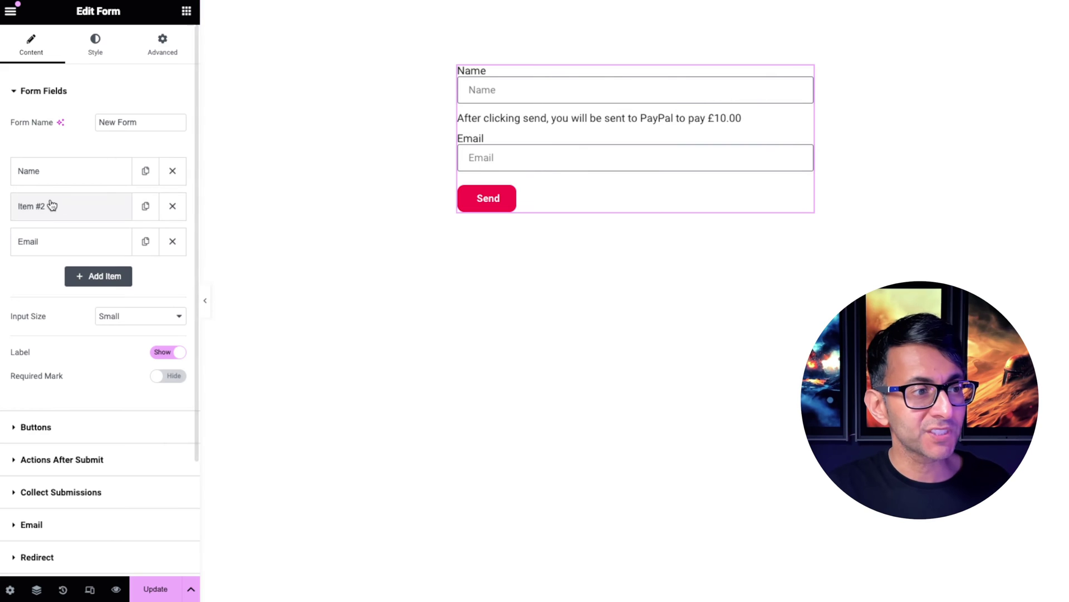
pyautogui.moveTo(52, 206); pyautogui.dragTo(57, 239)
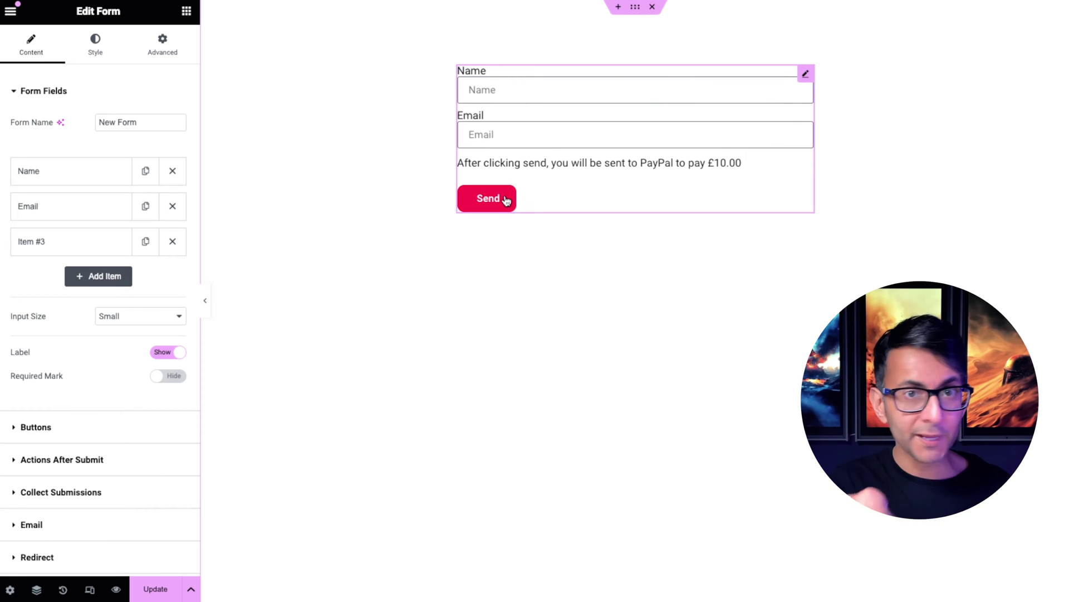
# Review the after-submit actions and select the full PayPal Redirect To URL
pyautogui.click(89, 460)
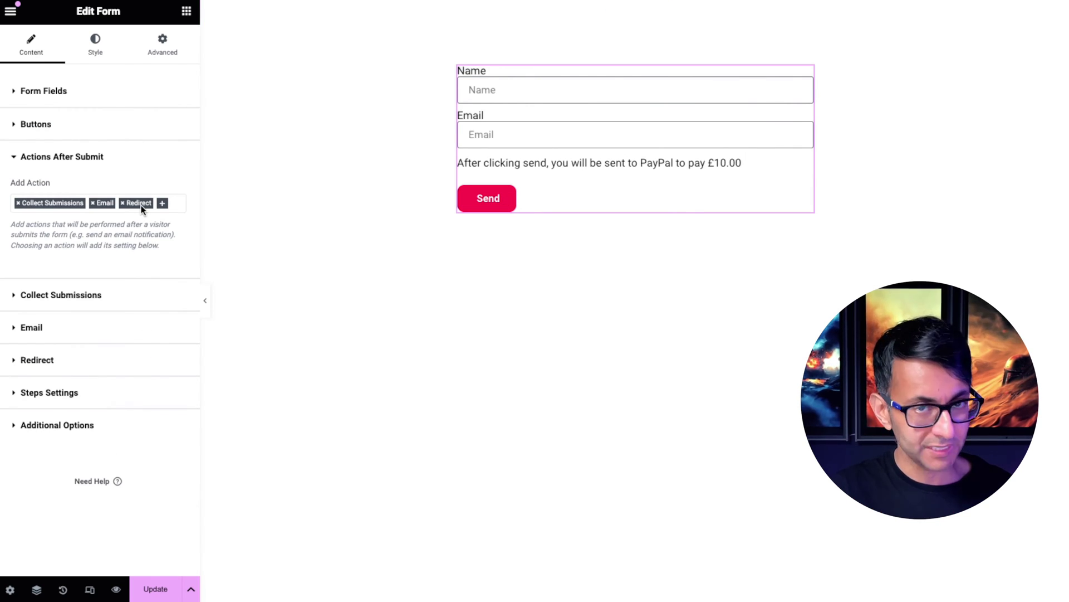
pyautogui.click(168, 207)
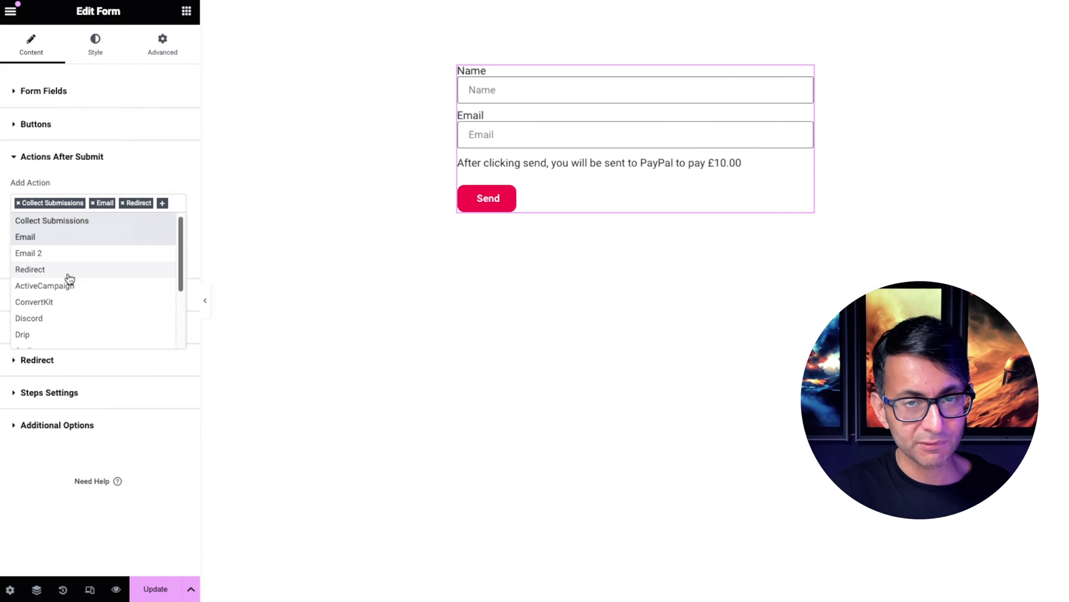
pyautogui.click(170, 179)
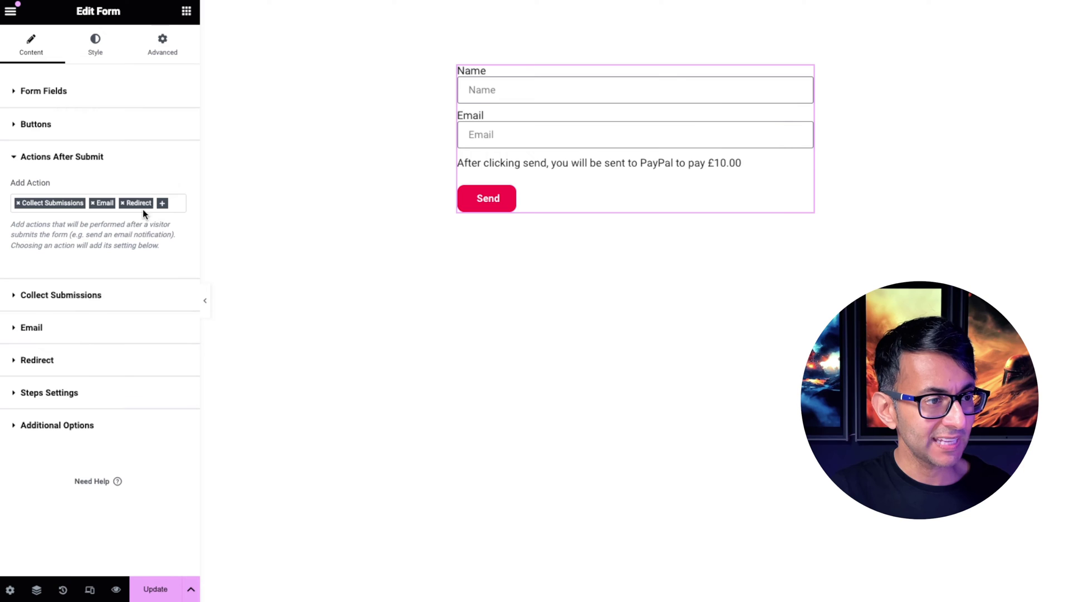
pyautogui.click(85, 364)
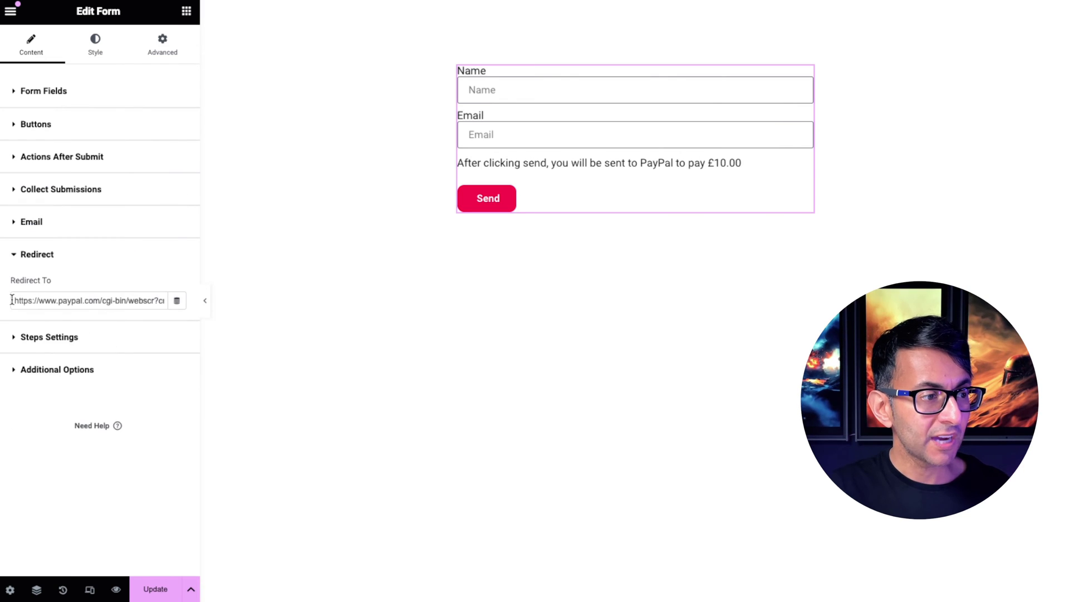
pyautogui.tripleClick(40, 301)
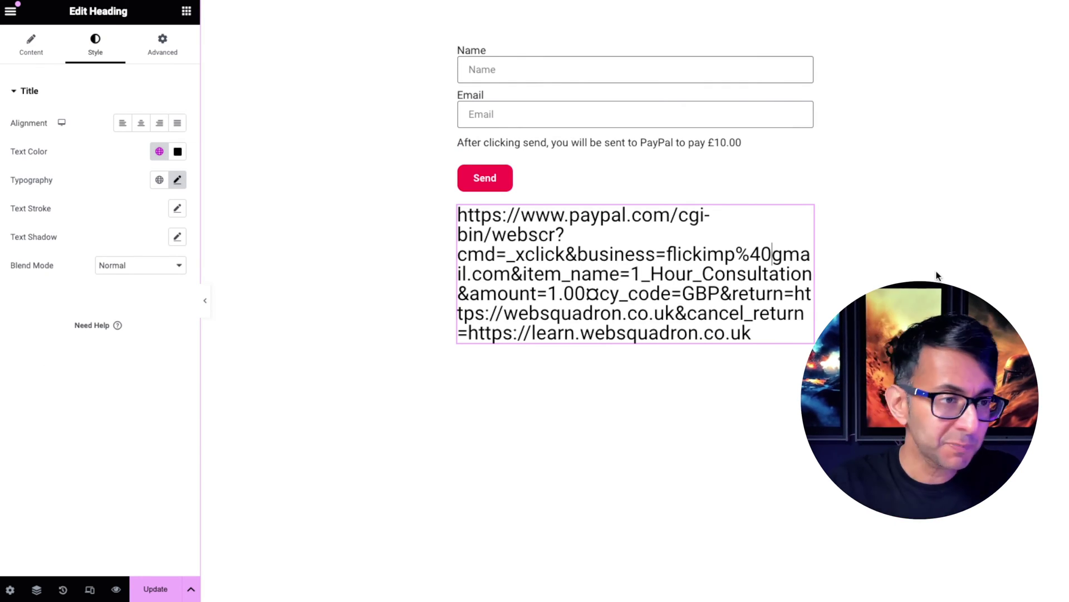
# Replace the business= email's account name and domain in the URL heading with new ones
pyautogui.click(708, 146)
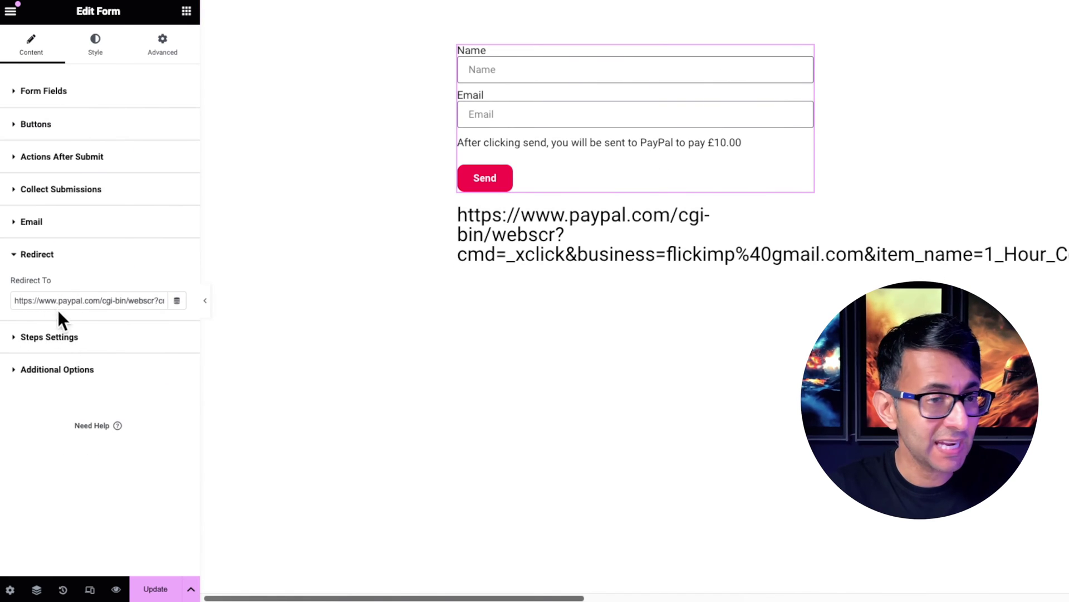
pyautogui.click(668, 240)
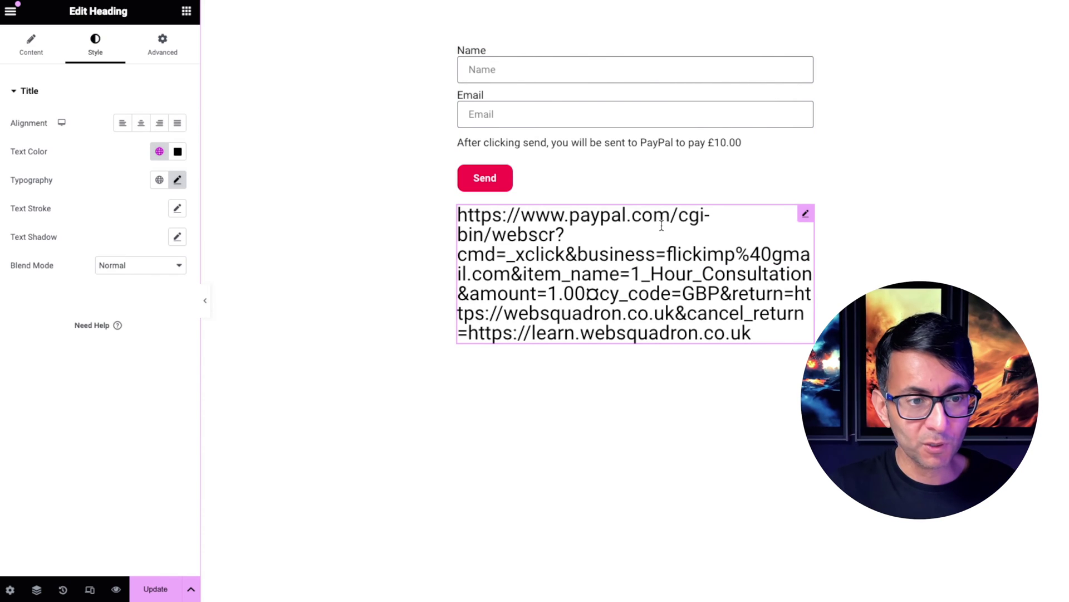
pyautogui.click(727, 253)
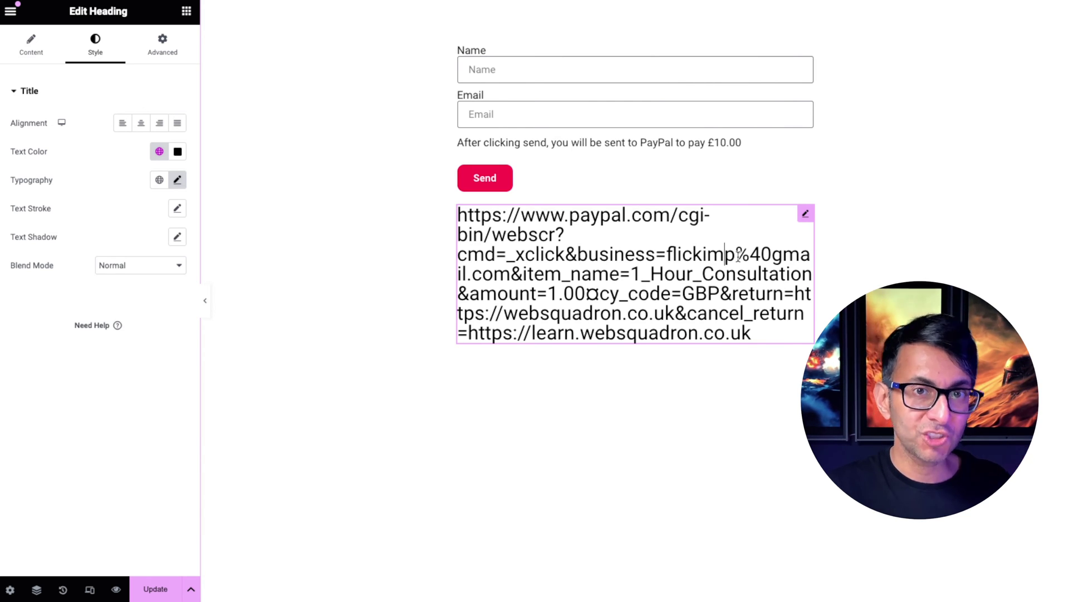
pyautogui.moveTo(739, 255)
pyautogui.mouseDown()
pyautogui.moveTo(666, 255)
pyautogui.moveTo(787, 256)
pyautogui.moveTo(745, 256)
pyautogui.mouseUp()
pyautogui.click(745, 254)
pyautogui.write('hotm')
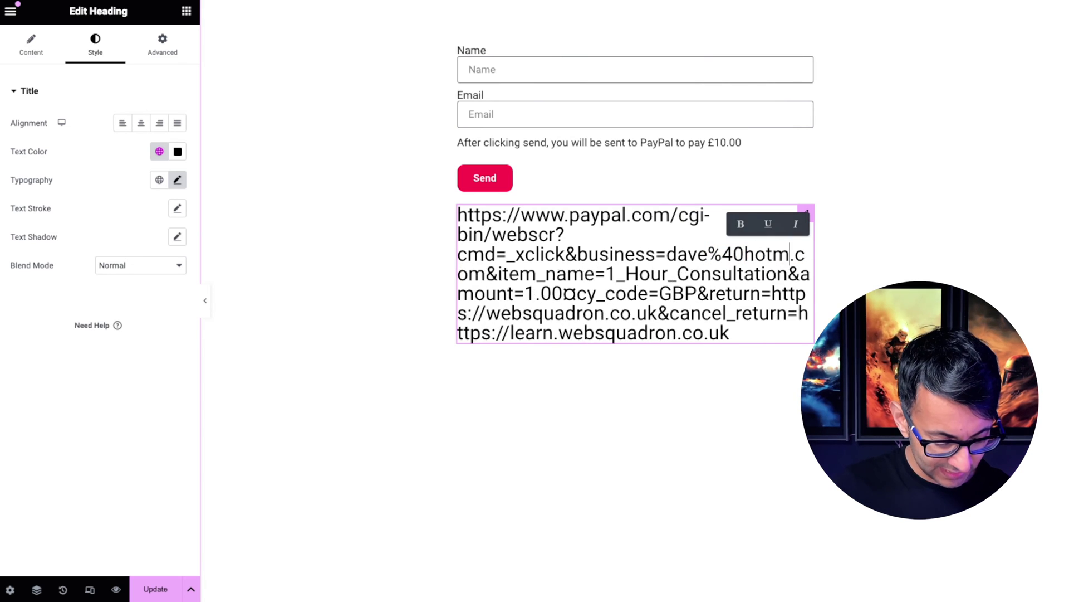
pyautogui.write('ail')
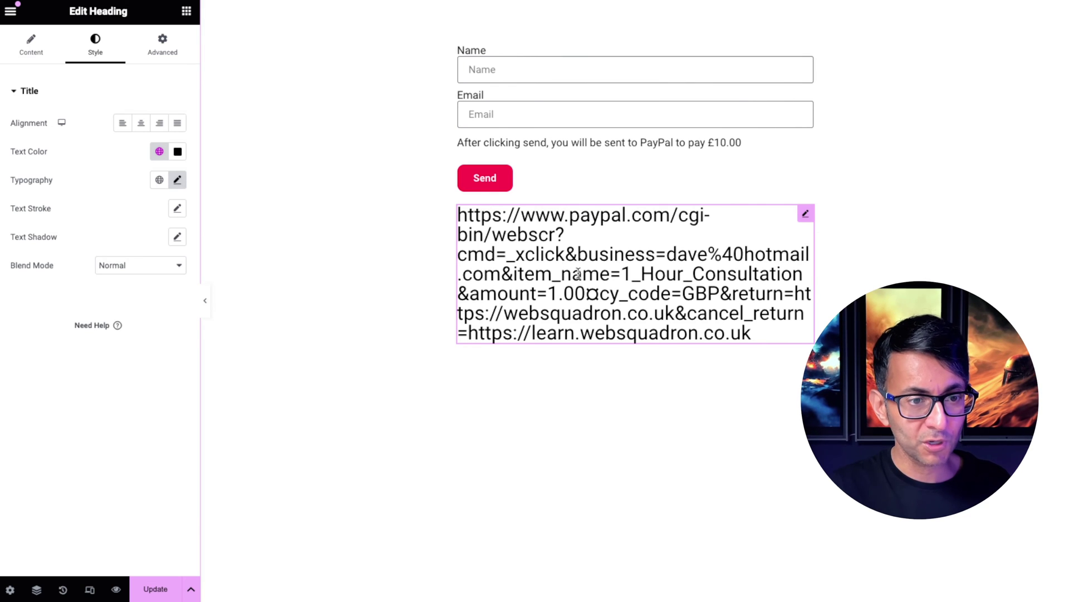
pyautogui.moveTo(621, 274); pyautogui.dragTo(803, 276)
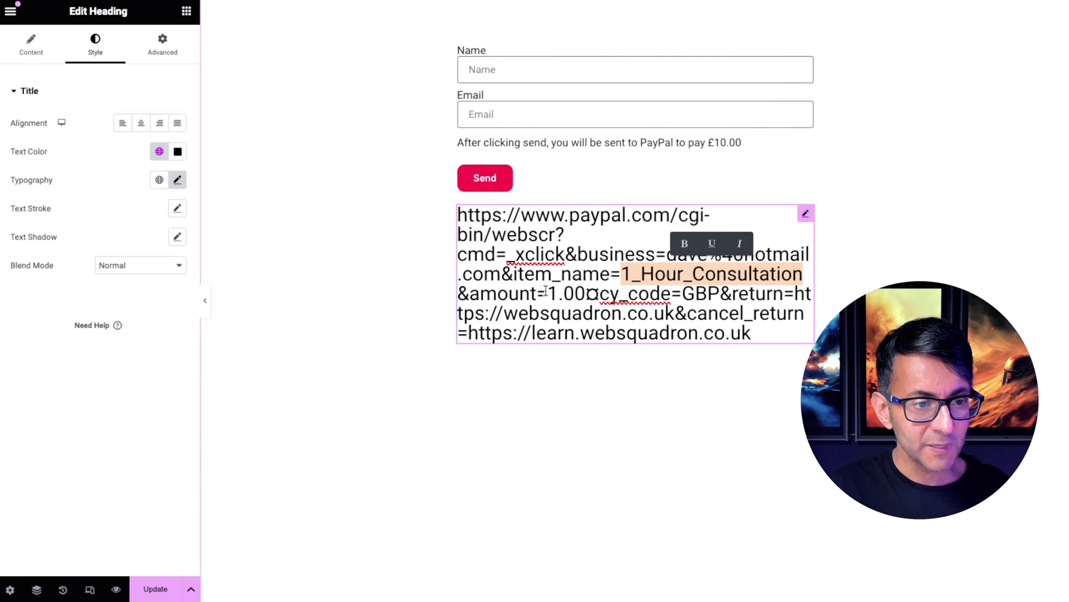
# Change the URL's amount from 1.00 to 10.00 and its currency from GBP to USD
pyautogui.moveTo(548, 293); pyautogui.dragTo(586, 293)
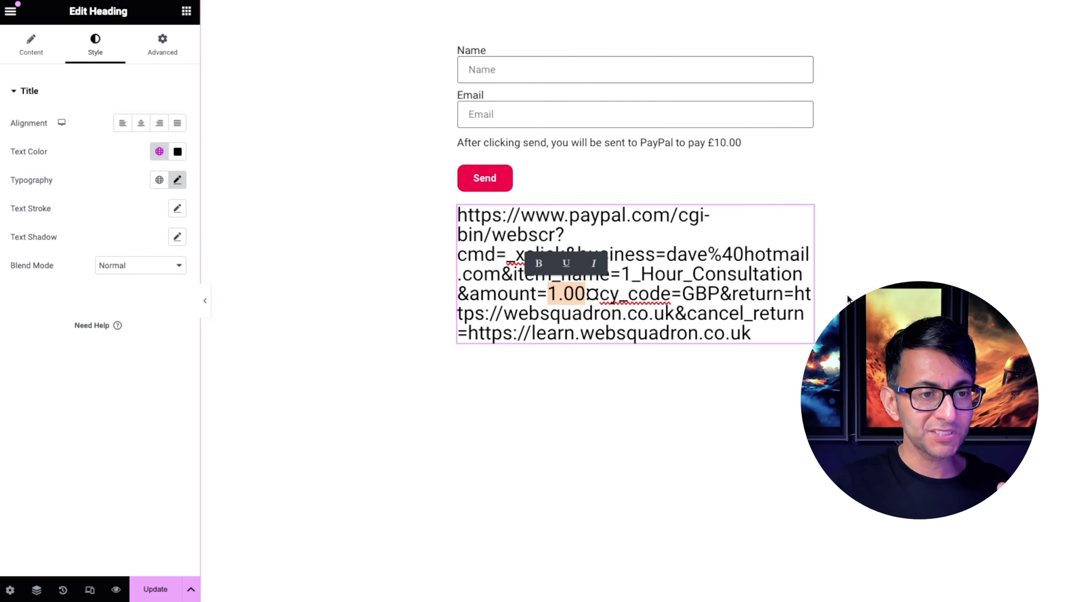
pyautogui.click(559, 292)
pyautogui.write('0')
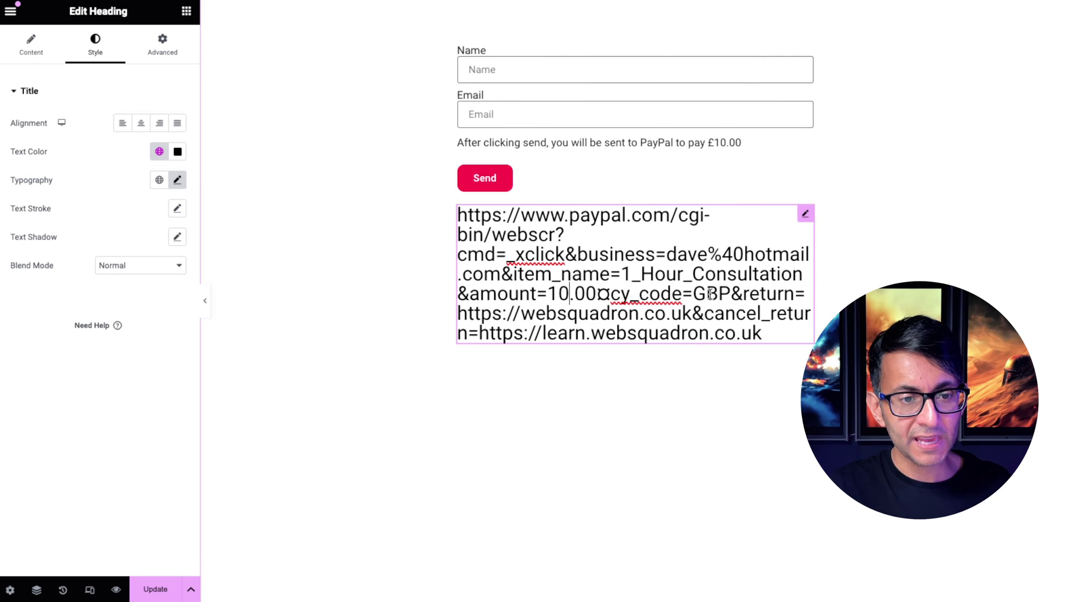
pyautogui.moveTo(693, 293); pyautogui.dragTo(729, 292)
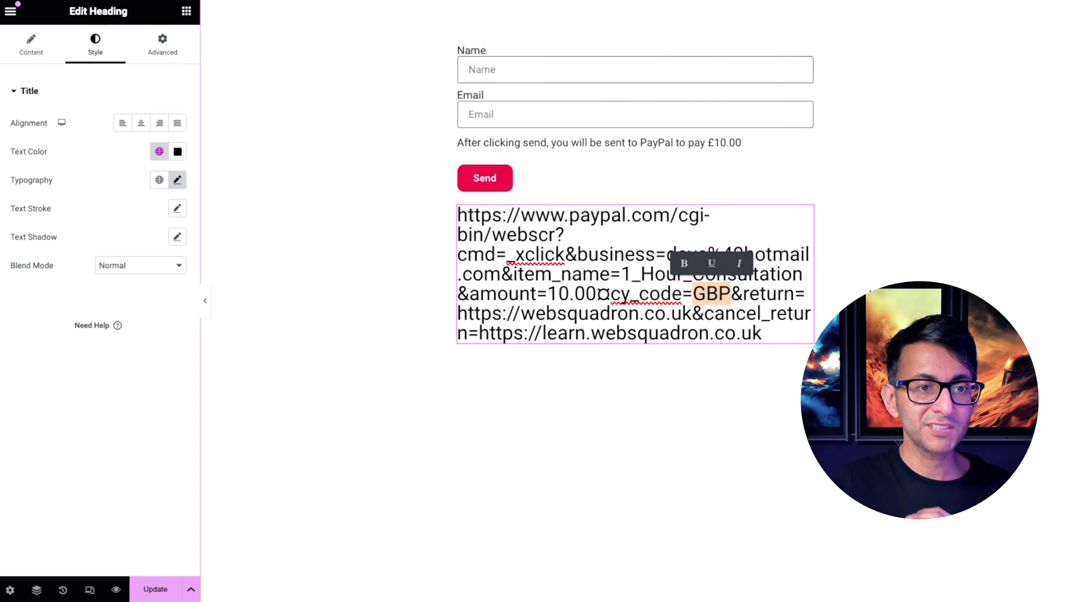
pyautogui.write('USD')
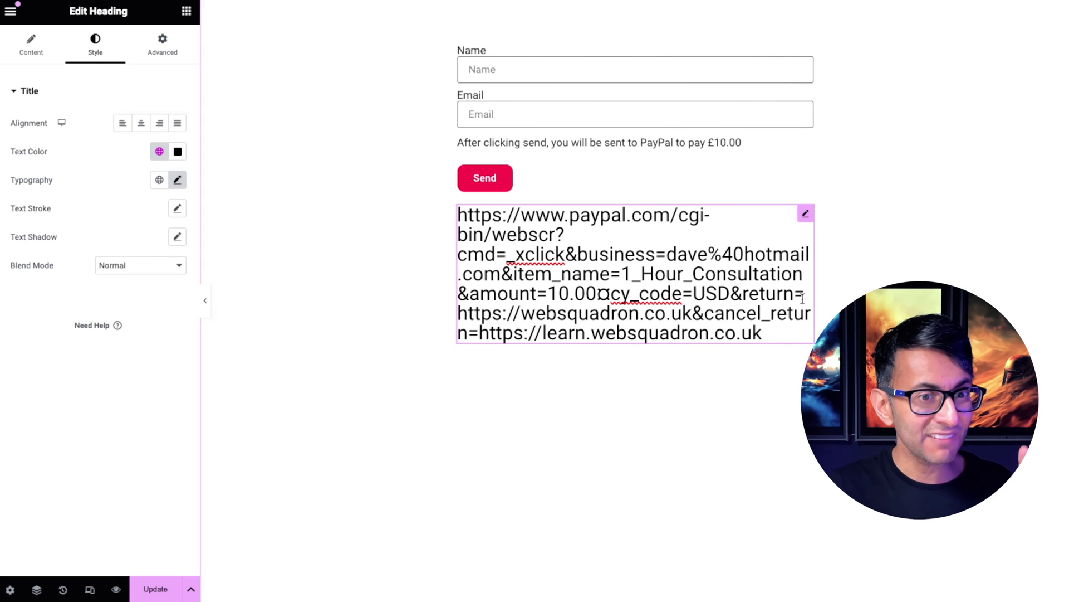
pyautogui.moveTo(742, 294); pyautogui.dragTo(803, 296)
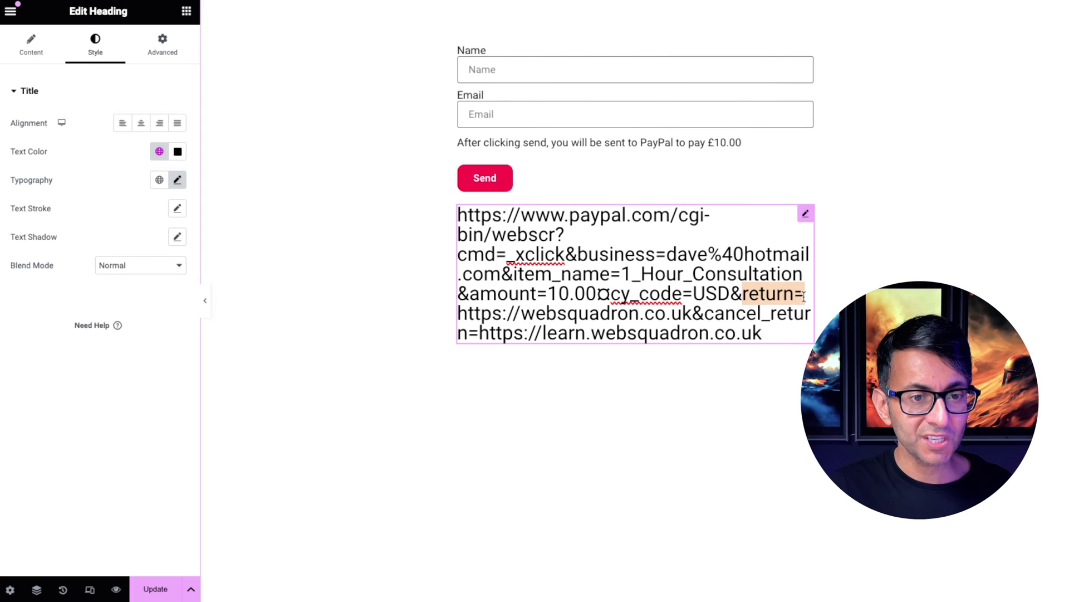
pyautogui.click(691, 315)
pyautogui.moveTo(690, 314); pyautogui.dragTo(455, 314)
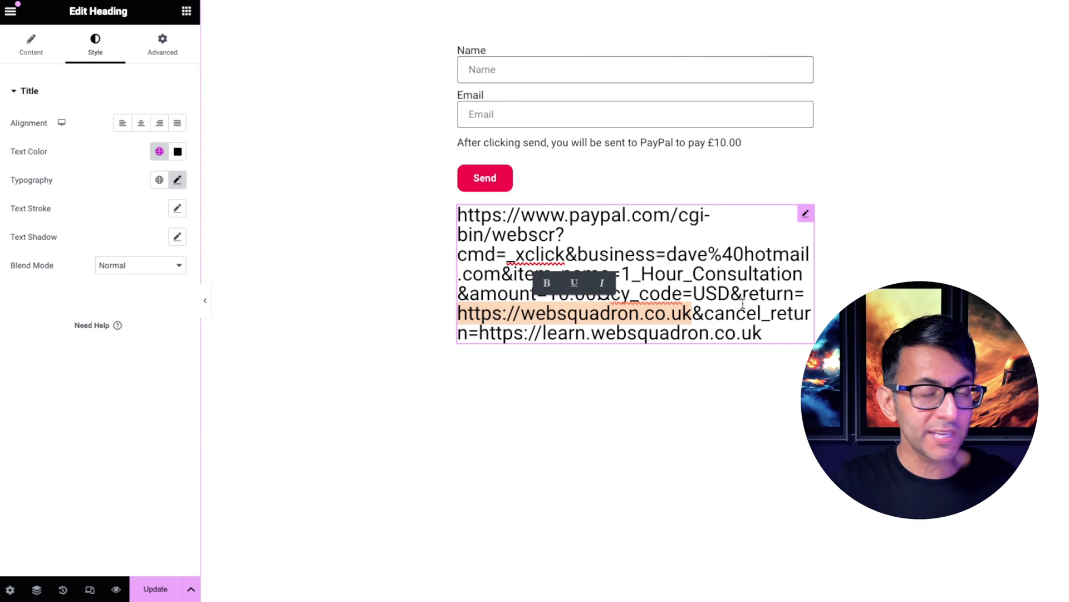
pyautogui.click(744, 303)
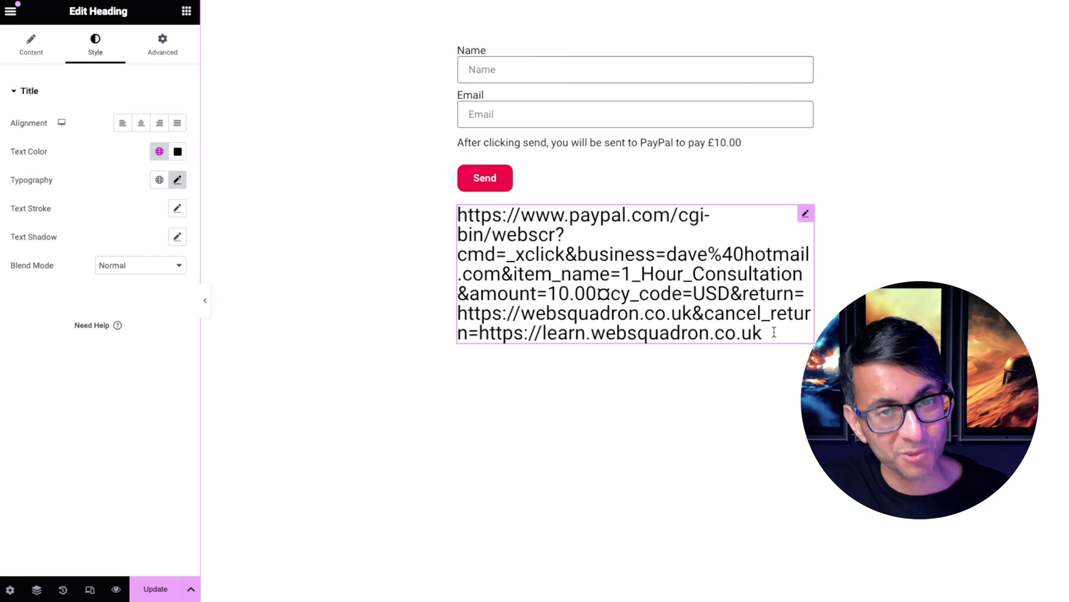
pyautogui.click(774, 332)
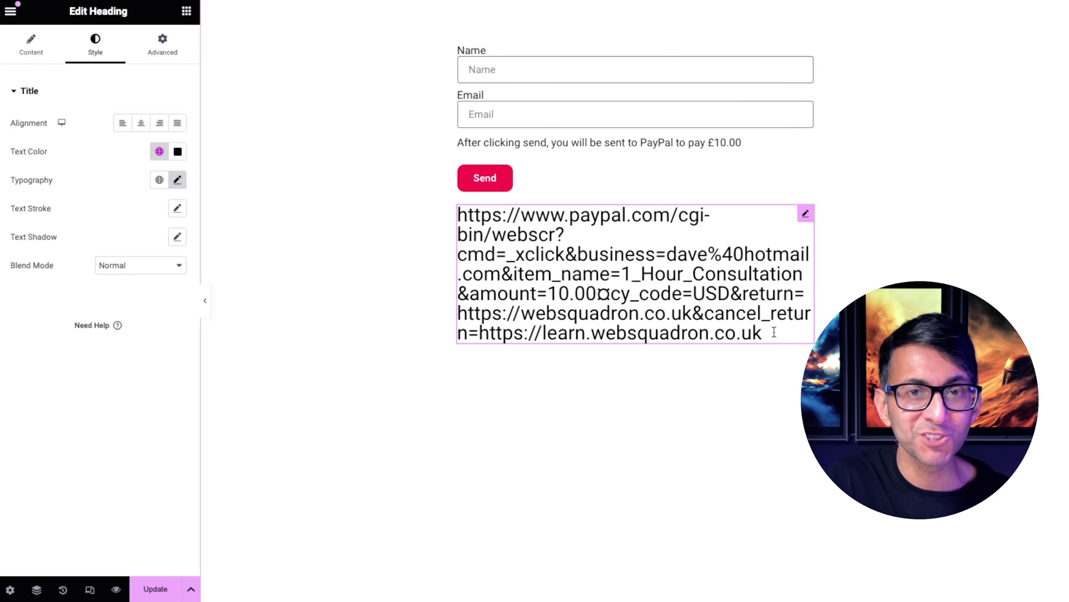